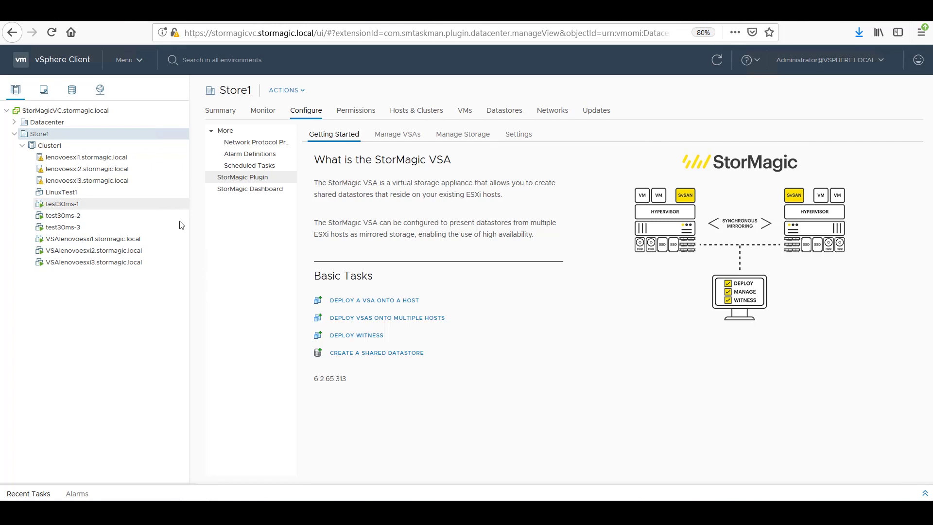
{"action": "left_click", "coordinate": [88, 229]}
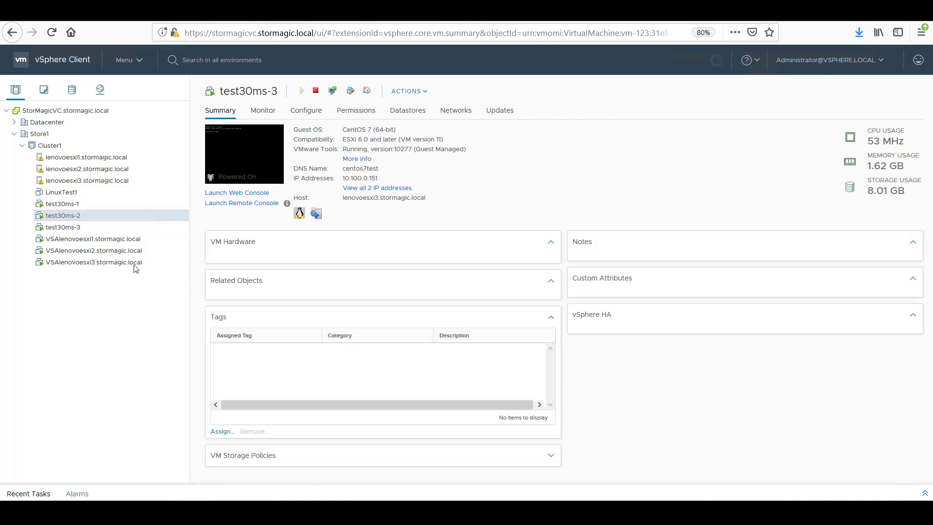
{"action": "left_click", "coordinate": [78, 215]}
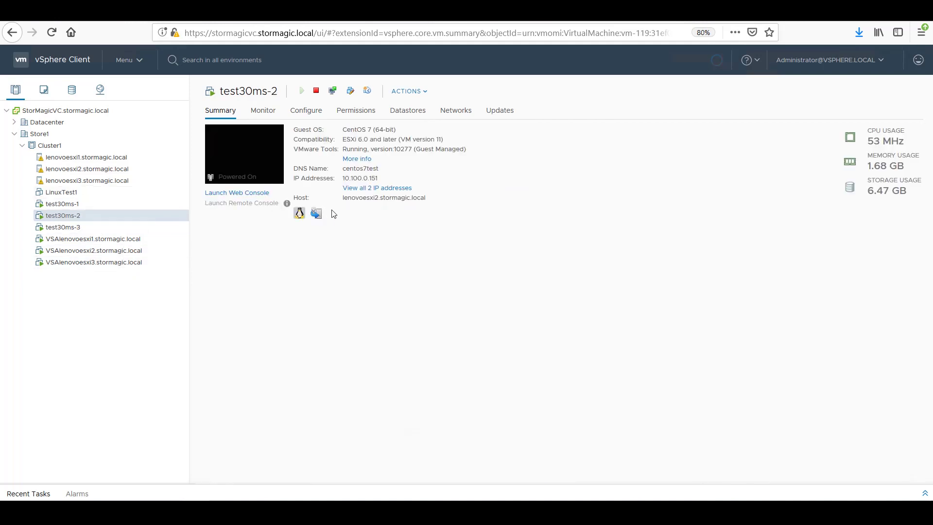
{"action": "left_click", "coordinate": [90, 204]}
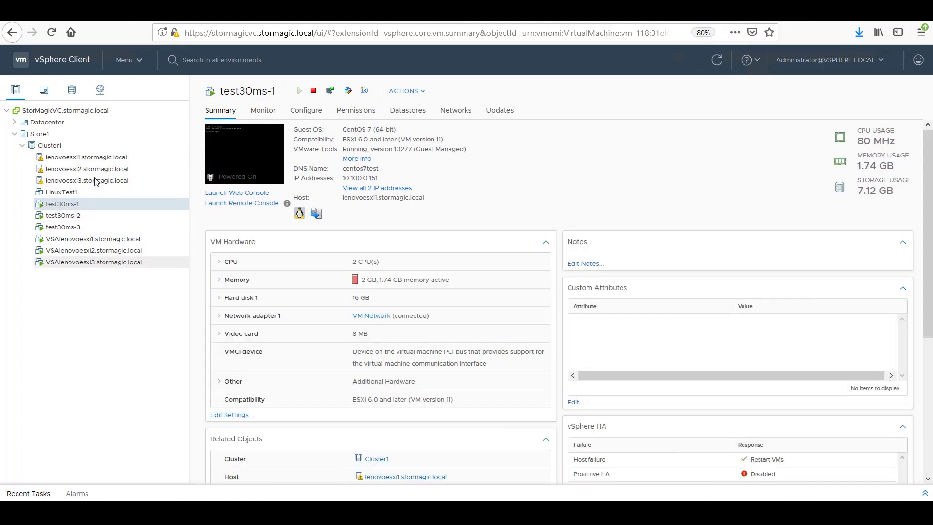
{"action": "left_click", "coordinate": [68, 141]}
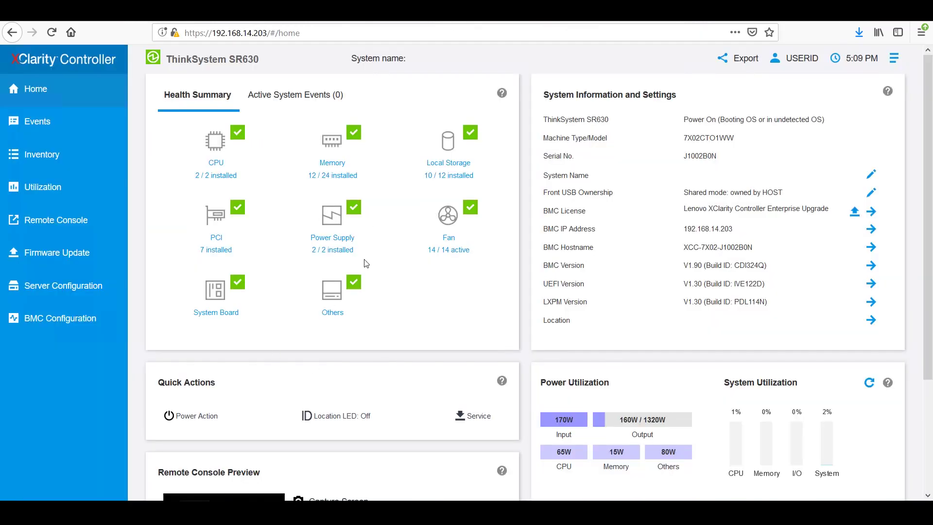
Step: Immediately power off the ThinkSystem SR630 at 192.168.14.203 through Power Action and confirm
{"action": "left_click", "coordinate": [220, 416]}
{"action": "left_click", "coordinate": [217, 474]}
{"action": "left_click", "coordinate": [205, 431]}
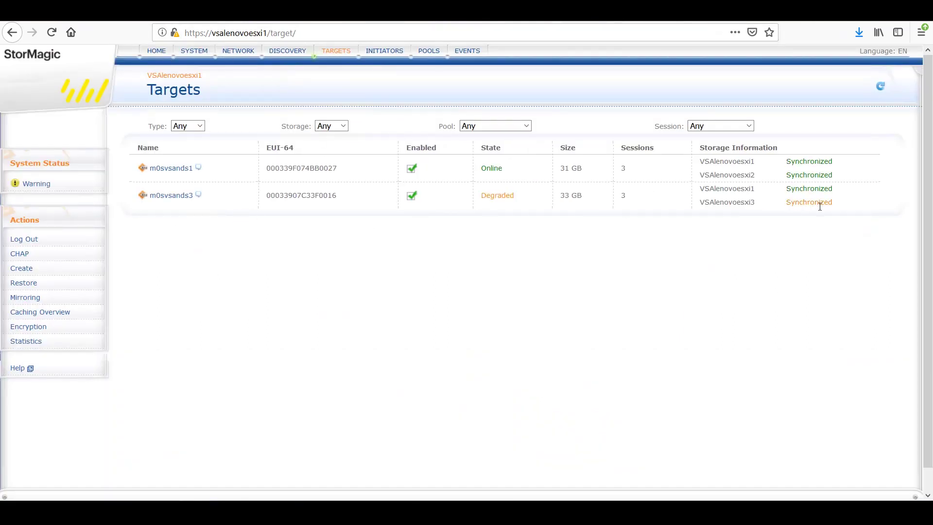
Step: Highlight m0svsands3's VSAlenovoesxi3 mirror status, now Unsynchronized, on the Targets page
{"action": "left_click_drag", "start_coordinate": [791, 202], "coordinate": [823, 271]}
{"action": "left_click_drag", "start_coordinate": [787, 202], "coordinate": [751, 250]}
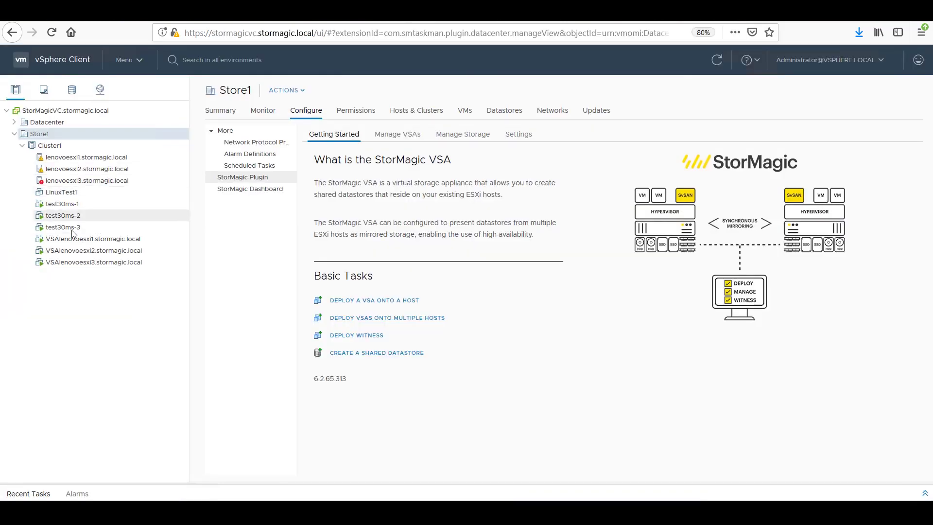
Step: Show test30ms-3's Summary and highlight its Host field reading lenovoesxi1.stormagic.local
{"action": "left_click", "coordinate": [73, 227]}
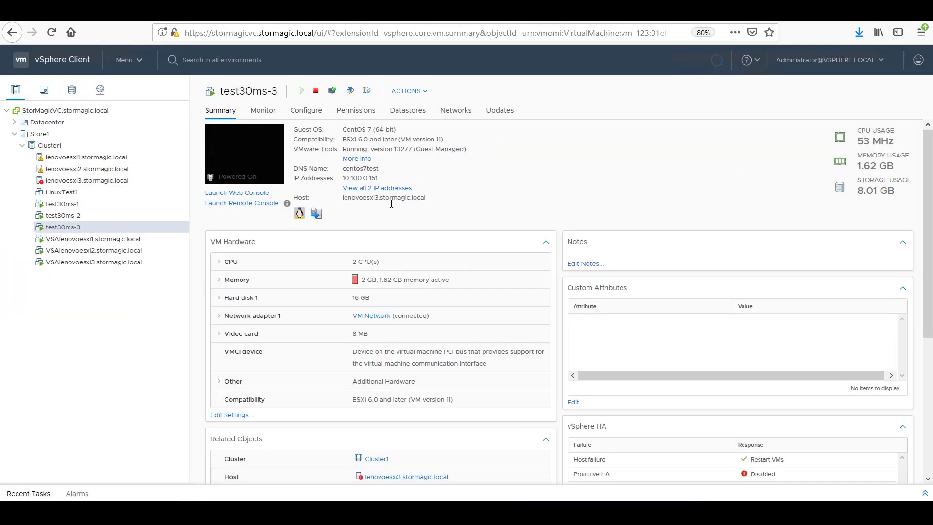
{"action": "left_click_drag", "start_coordinate": [344, 197], "coordinate": [500, 249]}
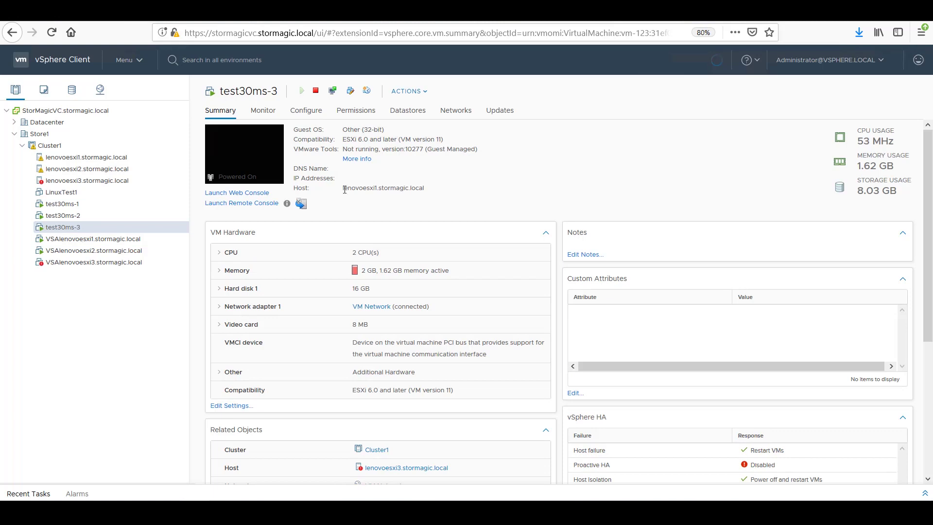
{"action": "left_click_drag", "start_coordinate": [345, 189], "coordinate": [424, 189]}
{"action": "left_click", "coordinate": [403, 186]}
Step: Rerun the previous Modify_V1-3_Lenovo_poolcheck_nodemote.ps1 command with -action changed from 'add' to 'remove'
{"action": "key", "text": "alt+Tab"}
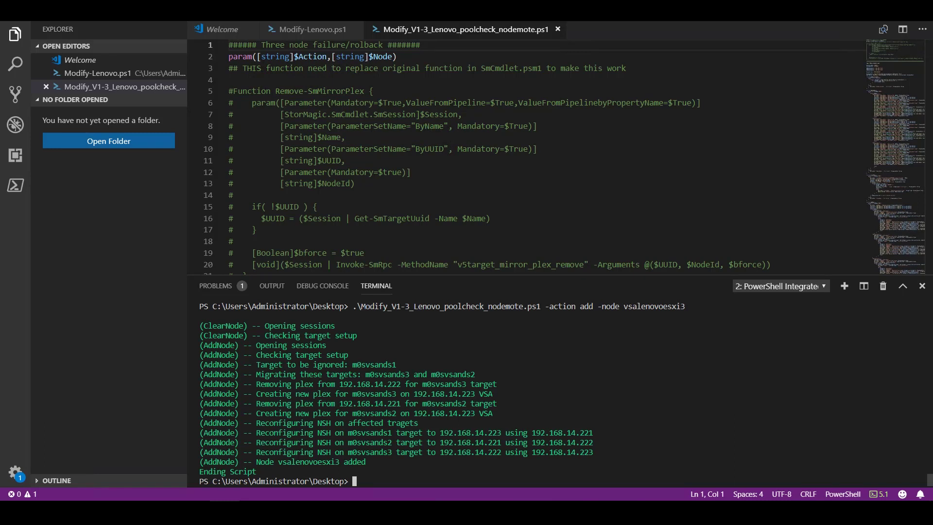
{"action": "key", "text": "Up"}
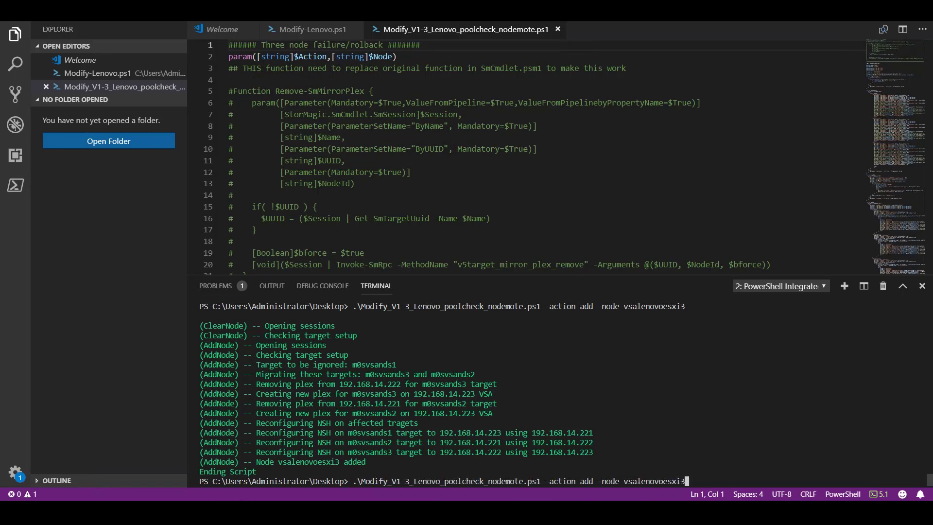
{"action": "key", "text": "Left"}
{"action": "key", "text": "Left"}
{"action": "key", "text": "Left"}
{"action": "key", "text": "Left"}
{"action": "key", "text": "Left"}
{"action": "key", "text": "Left"}
{"action": "key", "text": "Left"}
{"action": "key", "text": "Left"}
{"action": "key", "text": "Left"}
{"action": "key", "text": "Left"}
{"action": "key", "text": "Left"}
{"action": "key", "text": "Left"}
{"action": "key", "text": "Left"}
{"action": "key", "text": "Left"}
{"action": "key", "text": "Left"}
{"action": "key", "text": "Left"}
{"action": "key", "text": "Left"}
{"action": "key", "text": "Left"}
{"action": "key", "text": "Left"}
{"action": "key", "text": "Left"}
{"action": "key", "text": "BackSpace"}
{"action": "key", "text": "BackSpace"}
{"action": "key", "text": "BackSpace"}
{"action": "type", "text": "remove"}
{"action": "key", "text": "Return"}
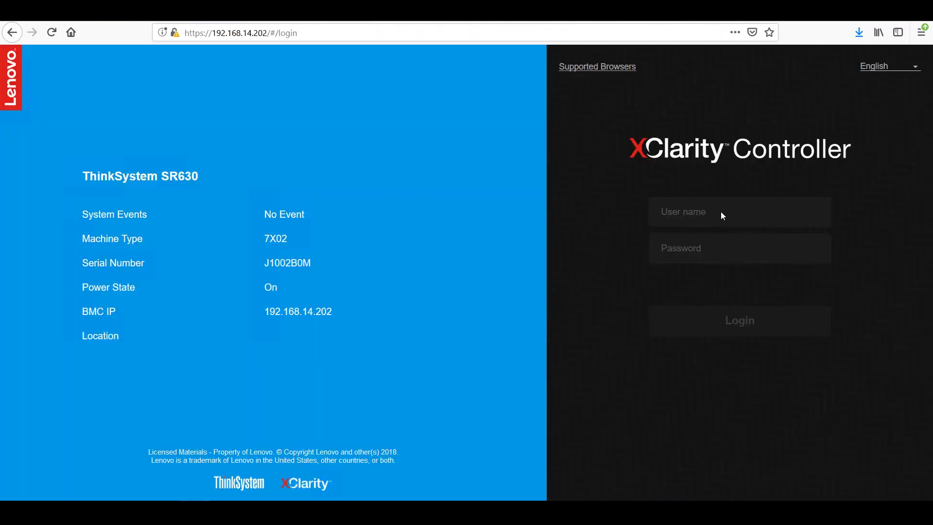
Step: Log in to the XClarity Controller at 192.168.14.202 with the user name and password
{"action": "left_click", "coordinate": [721, 213]}
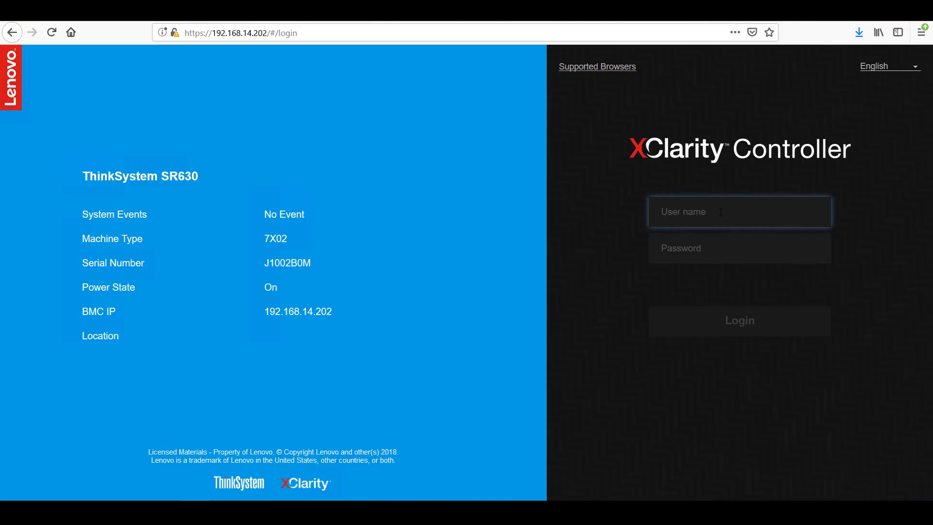
{"action": "type", "text": "USERID"}
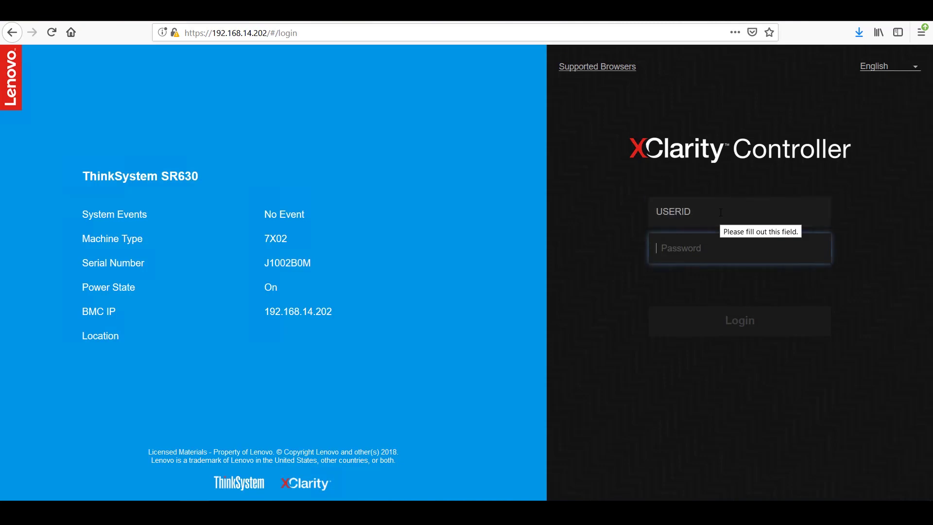
{"action": "type", "text": "PASSW0RD"}
{"action": "key", "text": "Return"}
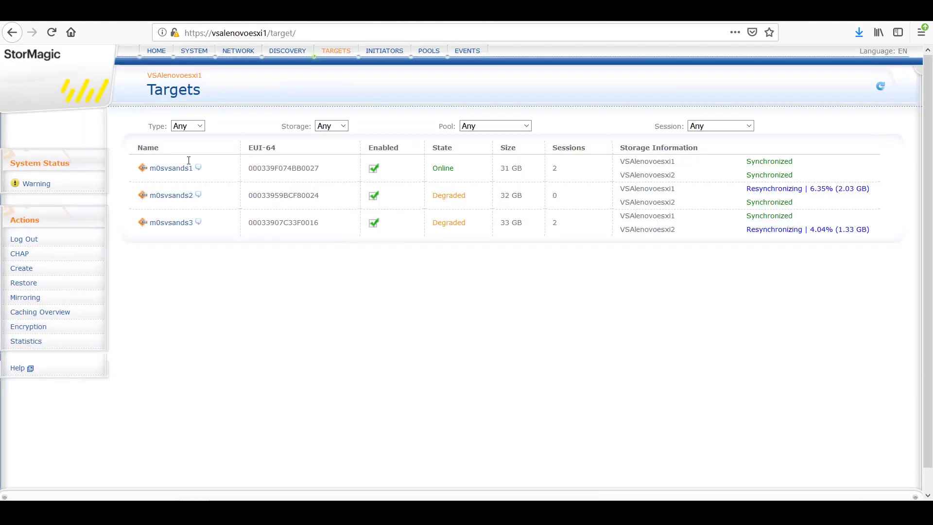
Step: Inspect m0svsands1's online Witness, then open m0svsands2's Target Information from the targets list
{"action": "left_click", "coordinate": [171, 168]}
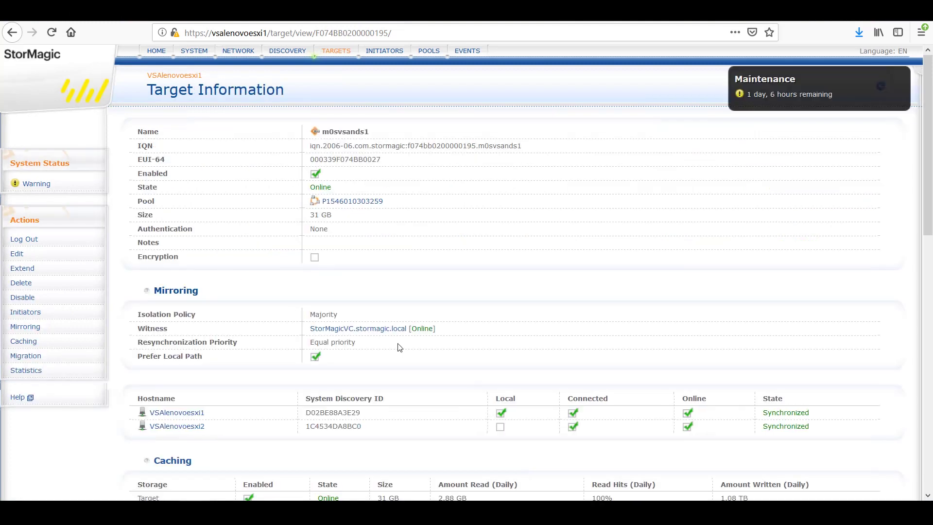
{"action": "left_click_drag", "start_coordinate": [440, 329], "coordinate": [298, 328]}
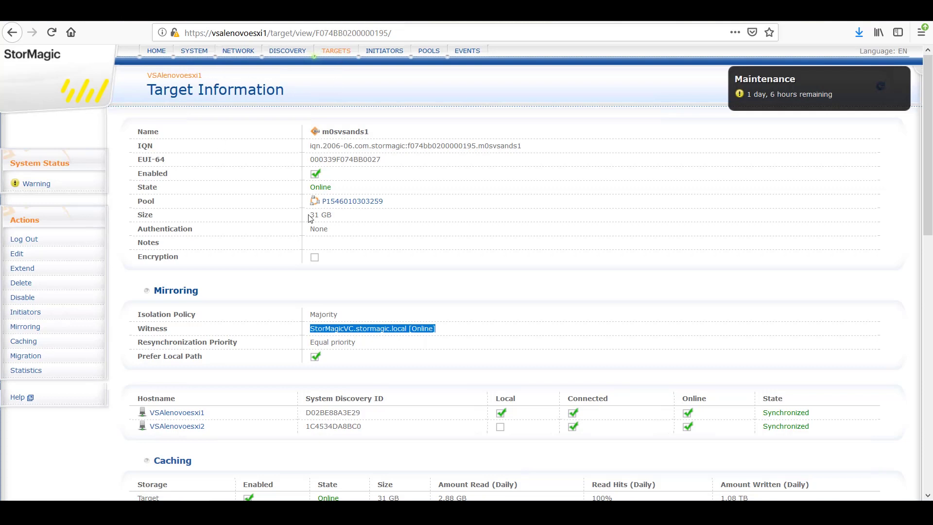
{"action": "left_click", "coordinate": [331, 52]}
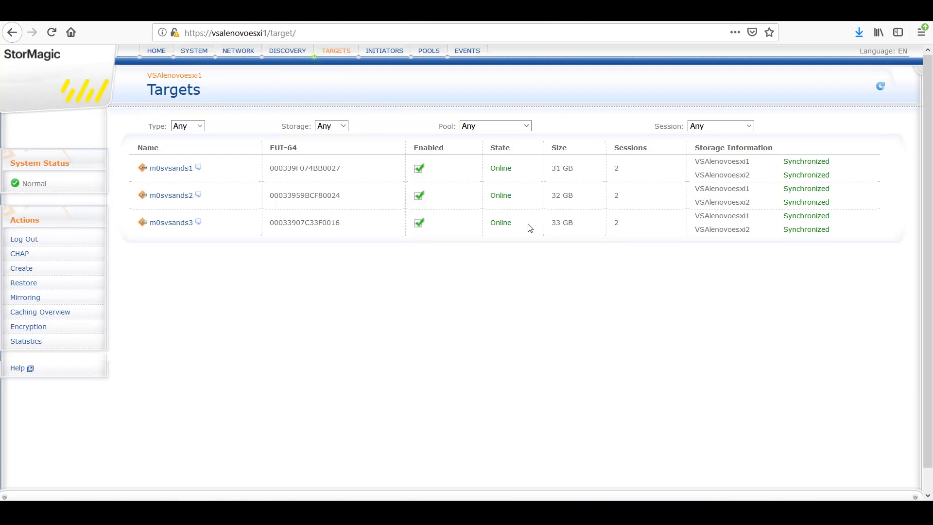
{"action": "left_click", "coordinate": [181, 197]}
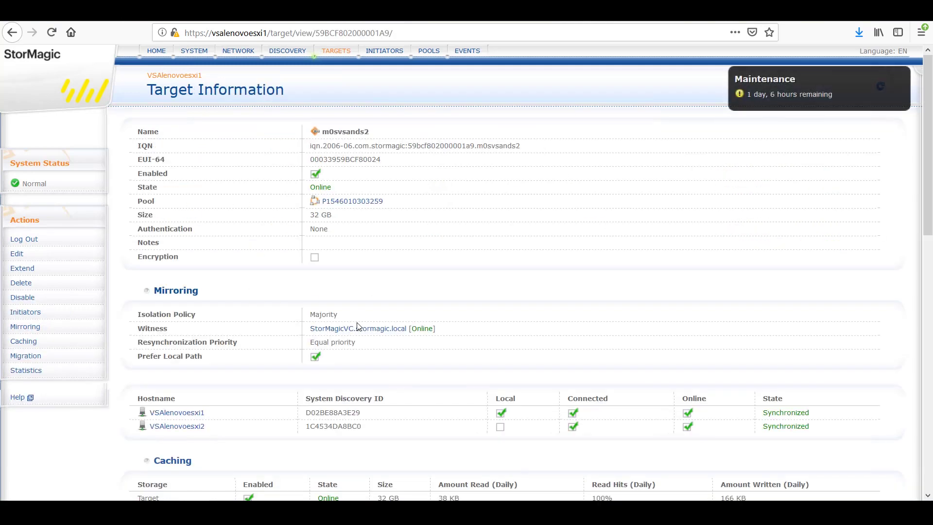
Step: In XClarity Controller, power off the second SR630 server immediately and confirm with OK
{"action": "left_click", "coordinate": [97, 10]}
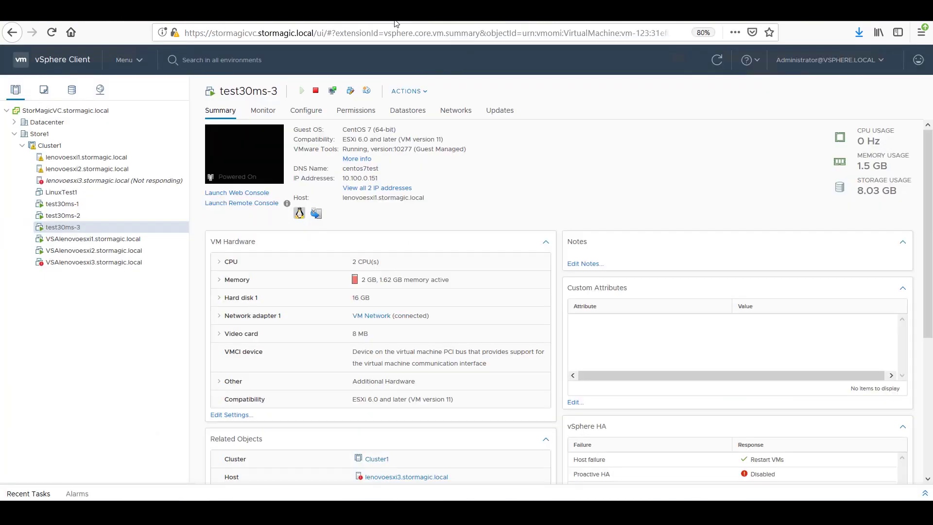
{"action": "key", "text": "ctrl+Tab"}
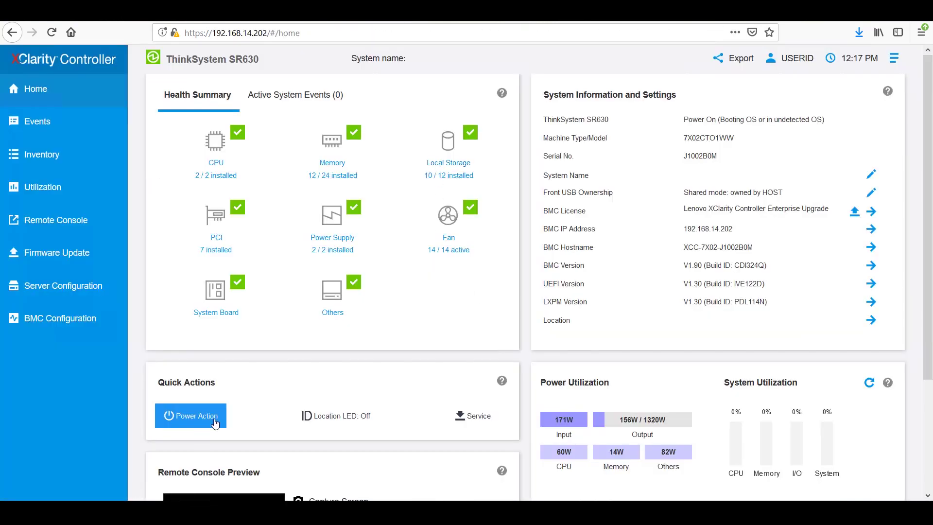
{"action": "left_click", "coordinate": [215, 423]}
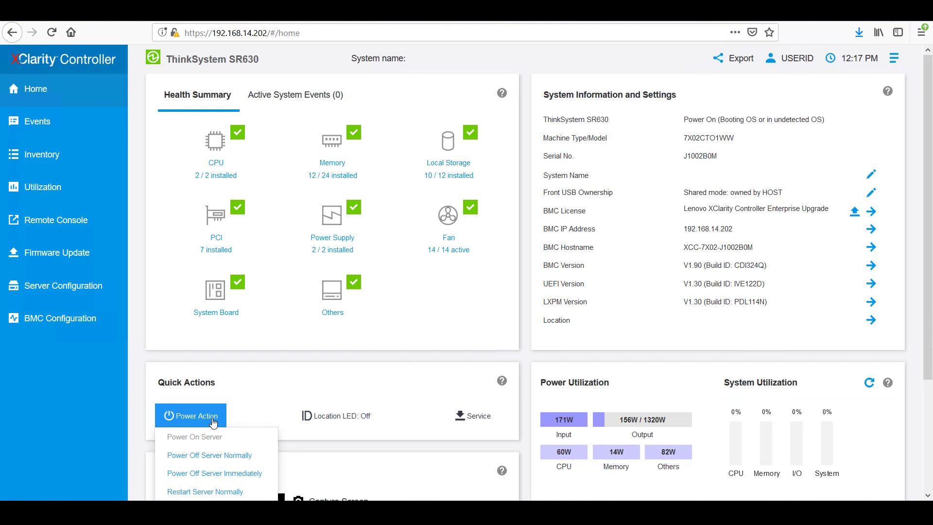
{"action": "left_click", "coordinate": [237, 474]}
{"action": "left_click", "coordinate": [184, 424]}
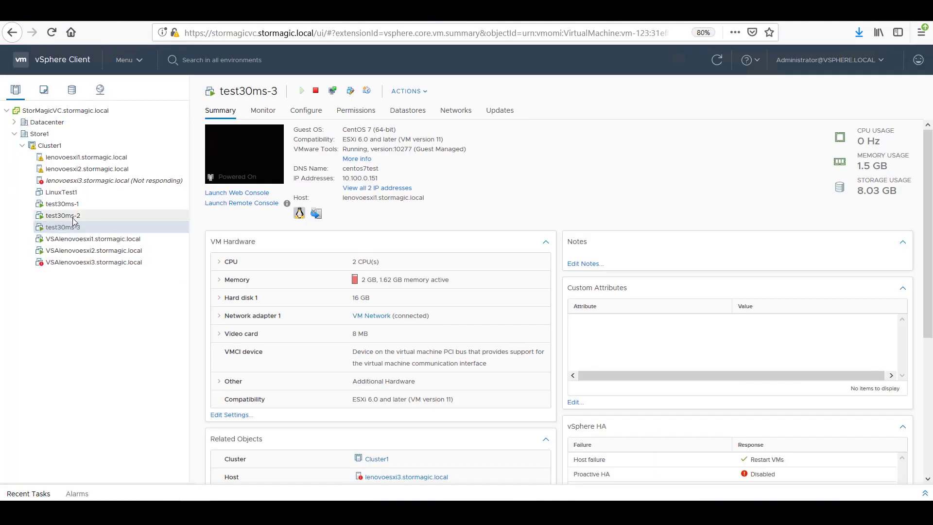
Step: Open test30ms-2's summary, then select host lenovoesxi1 to view its datastores
{"action": "left_click", "coordinate": [74, 218]}
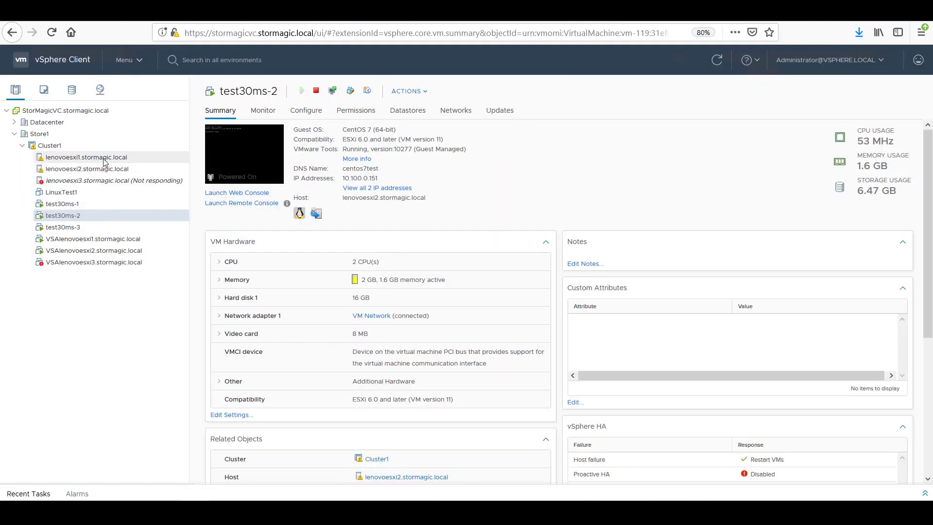
{"action": "left_click", "coordinate": [104, 158]}
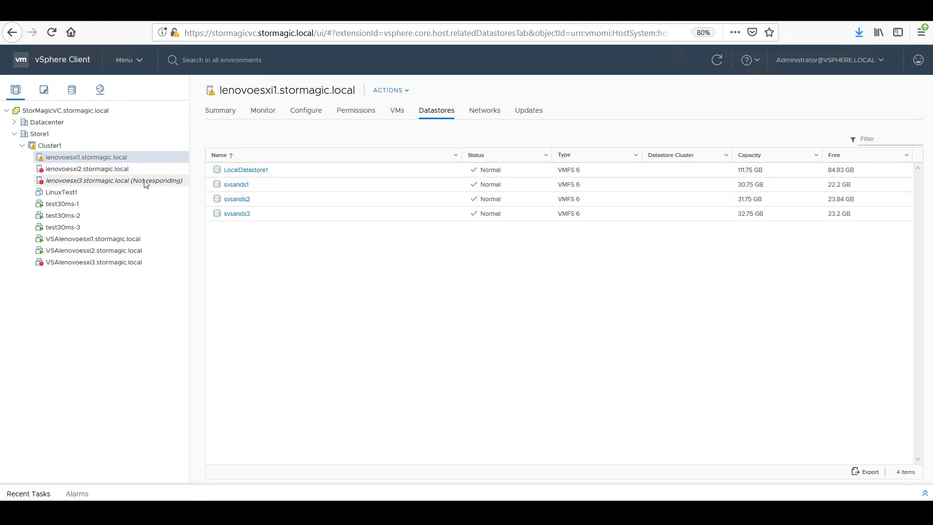
Step: Check test30ms-2's host, then list lenovoesxi1's VMs to confirm all three tests run there
{"action": "left_click", "coordinate": [121, 215]}
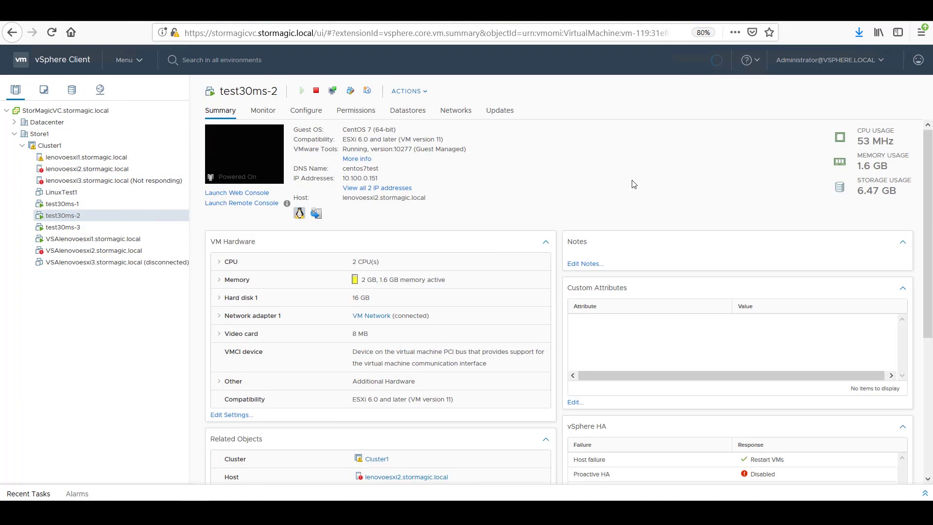
{"action": "key", "text": "alt+Left"}
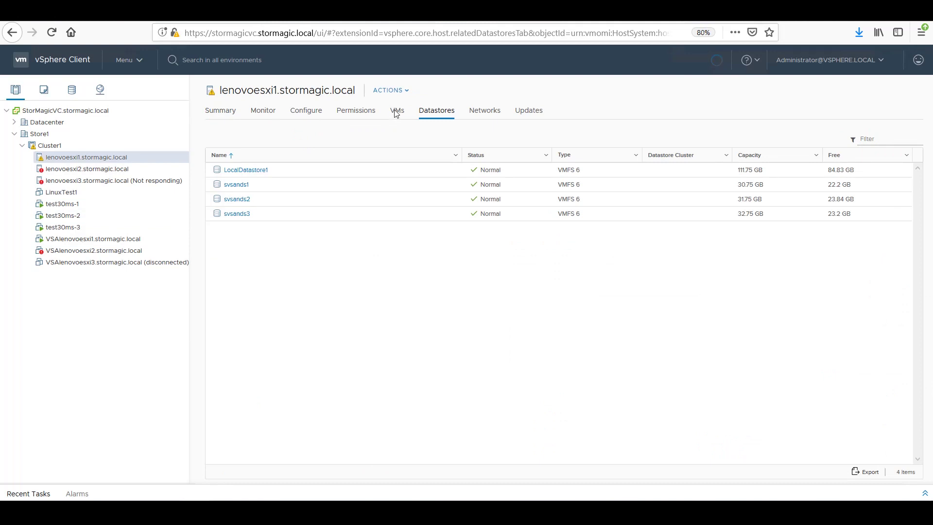
{"action": "left_click", "coordinate": [397, 112]}
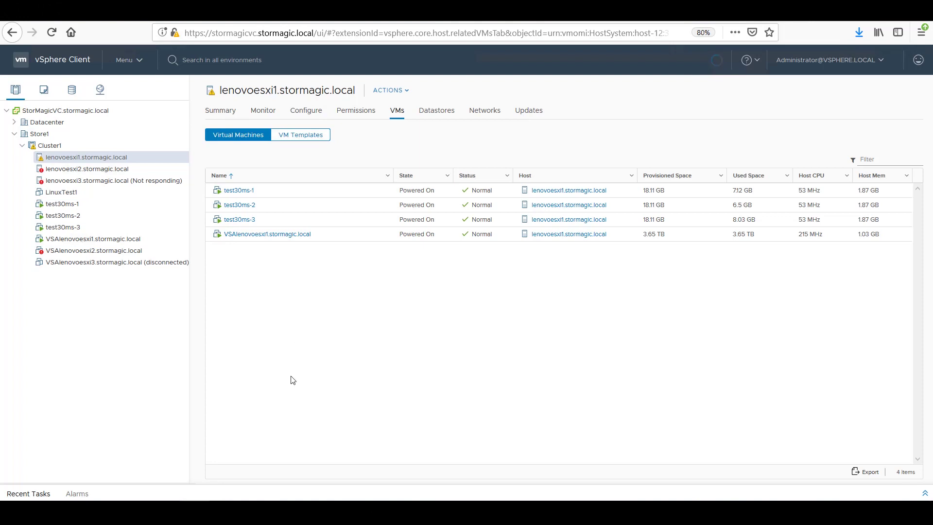
Step: Start a new PuTTY session and connect over SSH to host stormagicvc
{"action": "right_click", "coordinate": [164, 513]}
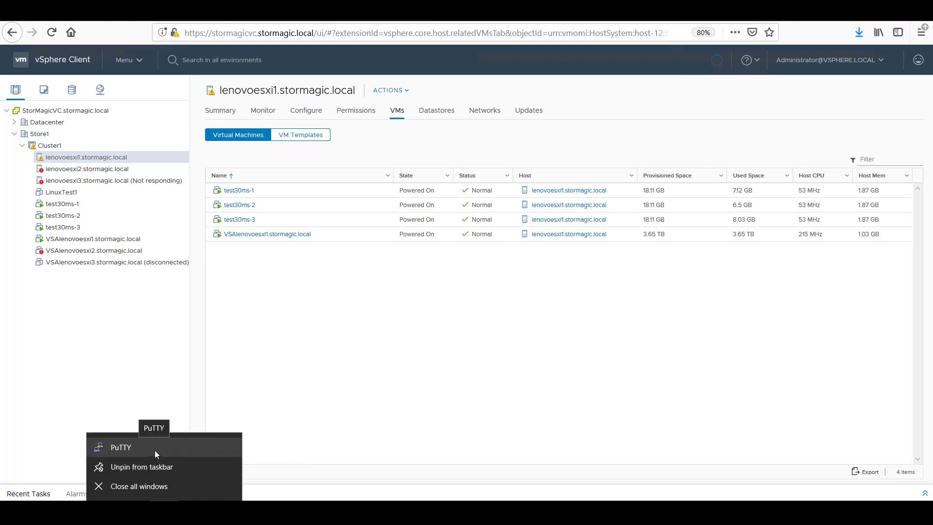
{"action": "left_click", "coordinate": [155, 451]}
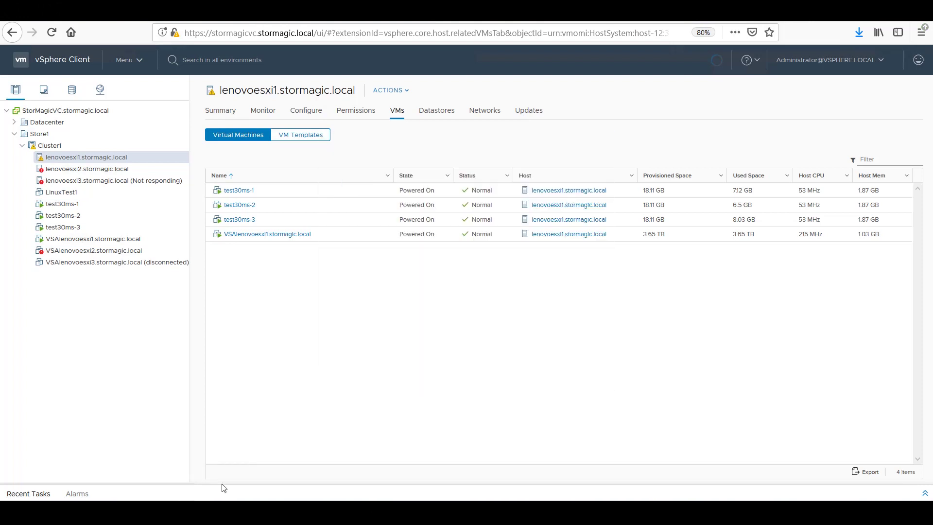
{"action": "mouse_move", "coordinate": [164, 513]}
{"action": "left_click", "coordinate": [605, 461]}
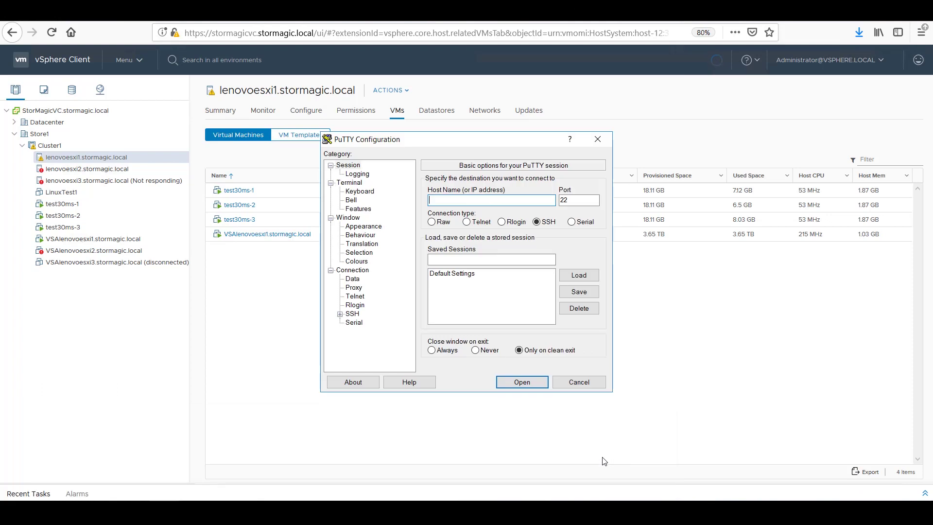
{"action": "type", "text": "stormagicvc"}
{"action": "key", "text": "Return"}
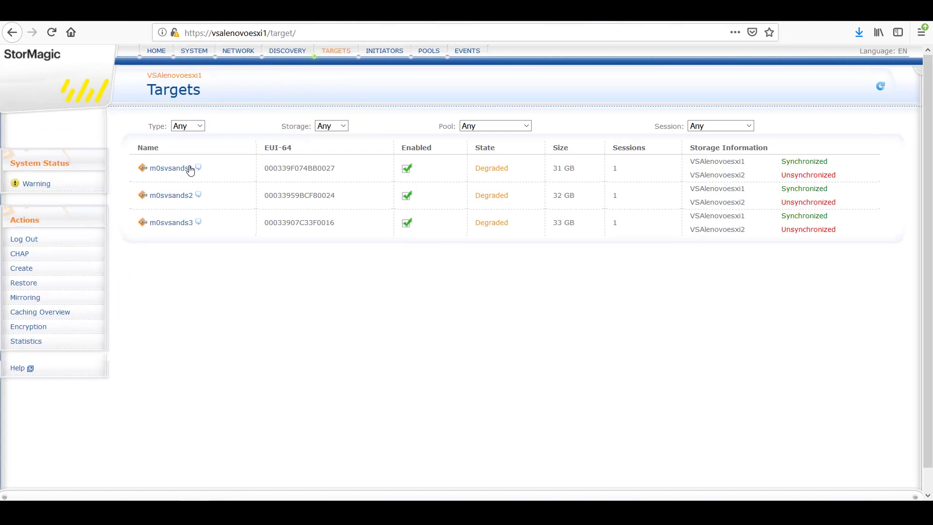
Step: Highlight m0svsands1's Offline witness, review the lost-connection events, then return to TARGETS
{"action": "left_click", "coordinate": [190, 169]}
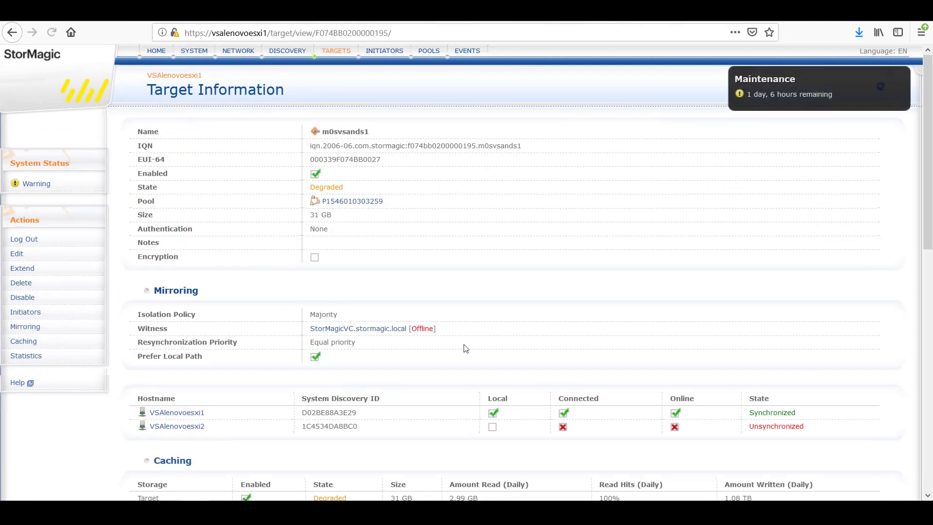
{"action": "left_click_drag", "start_coordinate": [436, 335], "coordinate": [324, 329]}
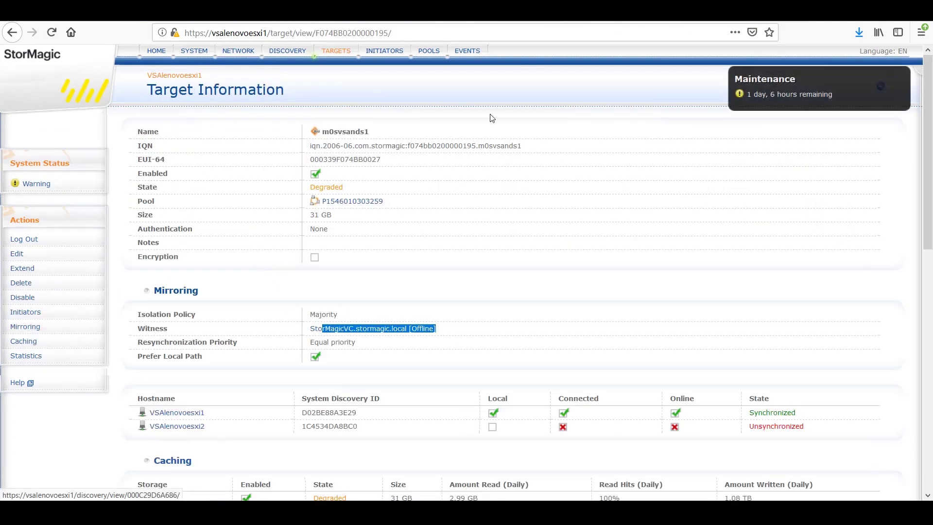
{"action": "left_click", "coordinate": [468, 55]}
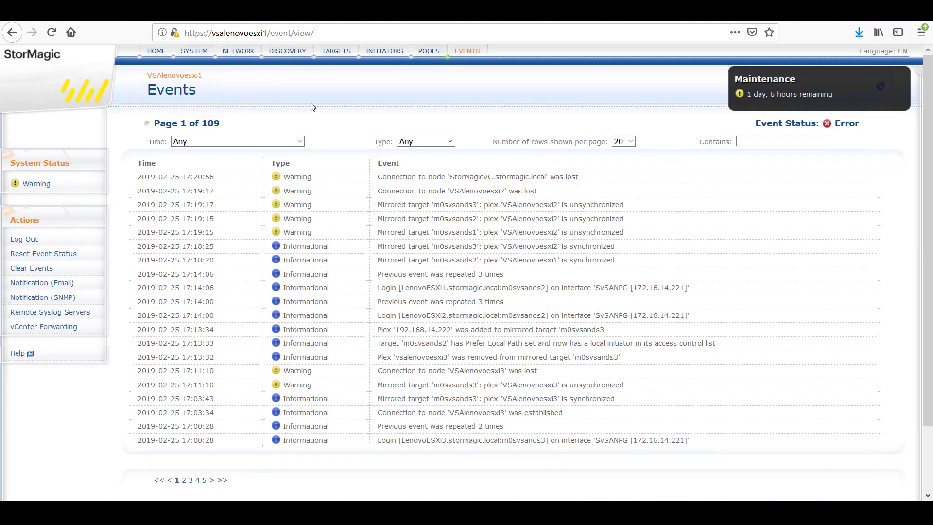
{"action": "left_click", "coordinate": [336, 50]}
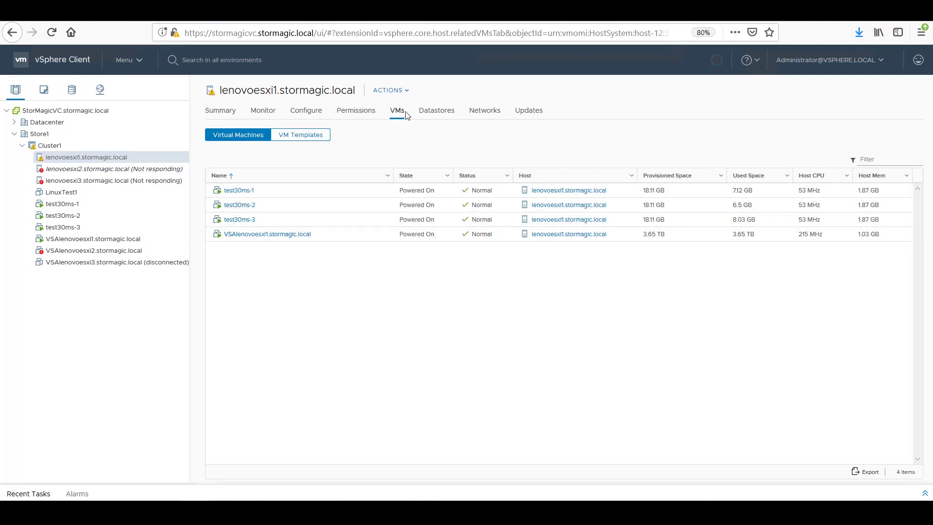
Step: Browse the svsands1 datastore files to confirm the test30ms-1 VM folder remains, then return to Hosts and Clusters
{"action": "right_click", "coordinate": [272, 190]}
{"action": "left_click", "coordinate": [322, 231]}
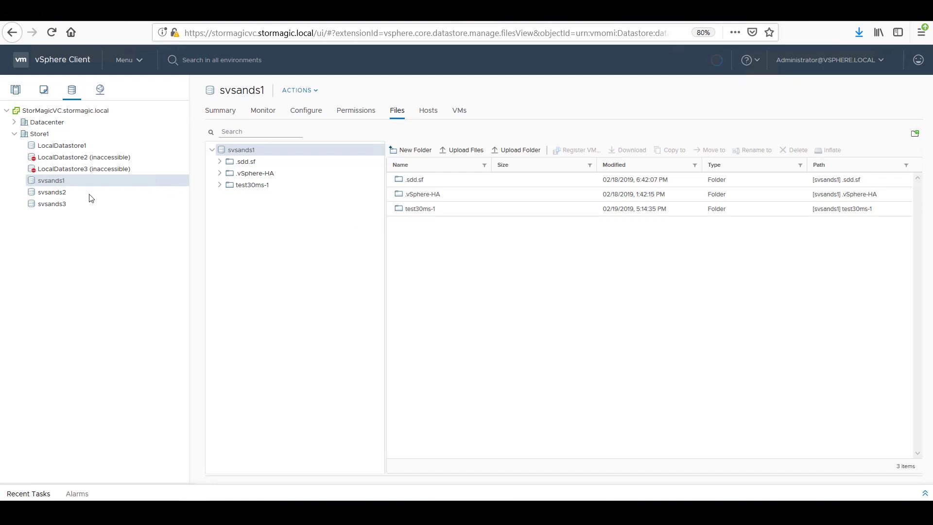
{"action": "left_click", "coordinate": [16, 89]}
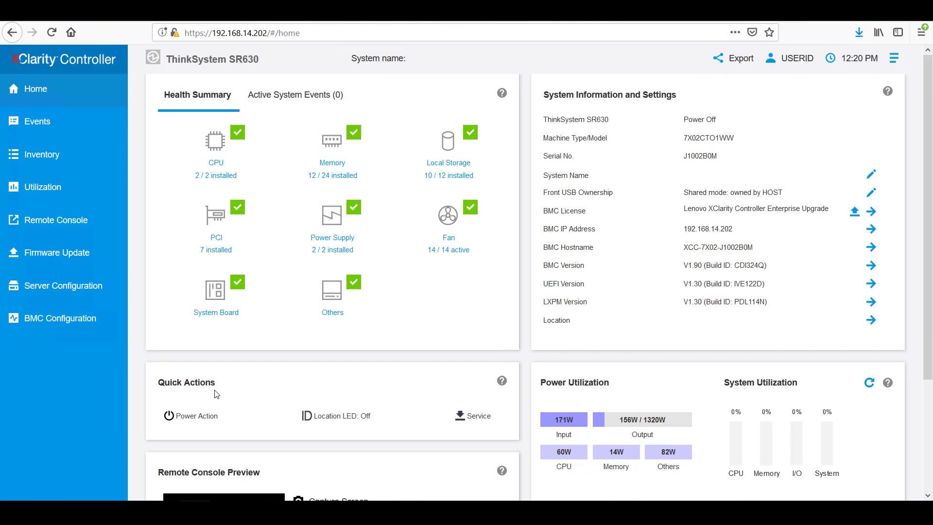
Step: Issue a confirmed Power On Server action for the 192.168.14.202 ThinkSystem SR630
{"action": "left_click", "coordinate": [204, 416]}
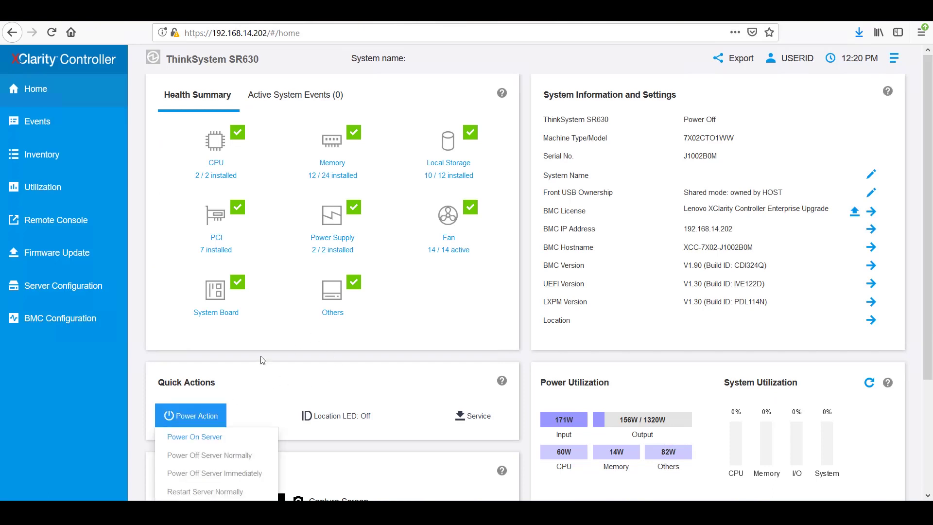
{"action": "left_click", "coordinate": [230, 440]}
{"action": "left_click", "coordinate": [188, 423]}
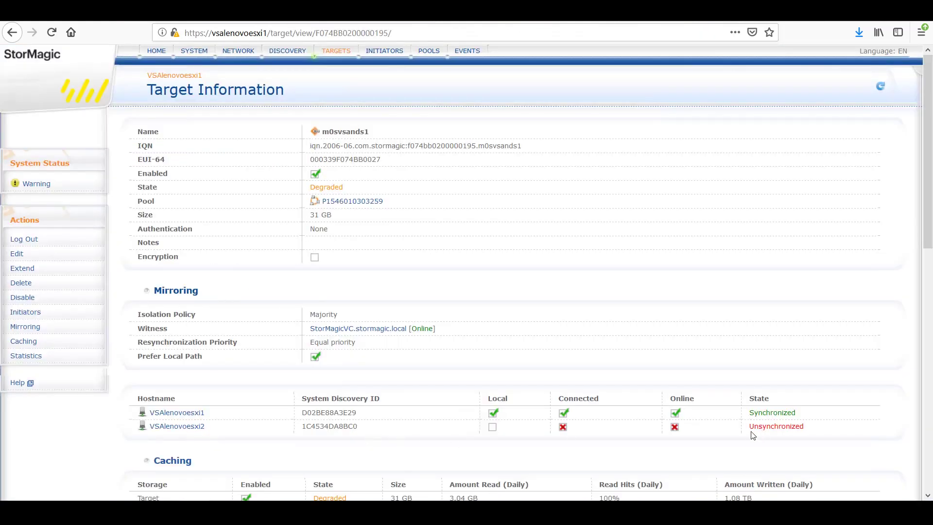
{"action": "double_click", "coordinate": [798, 427]}
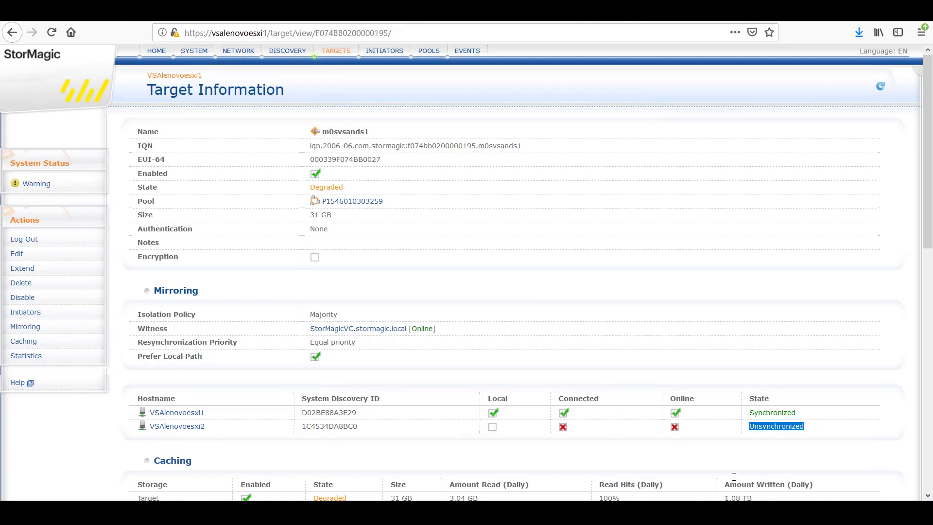